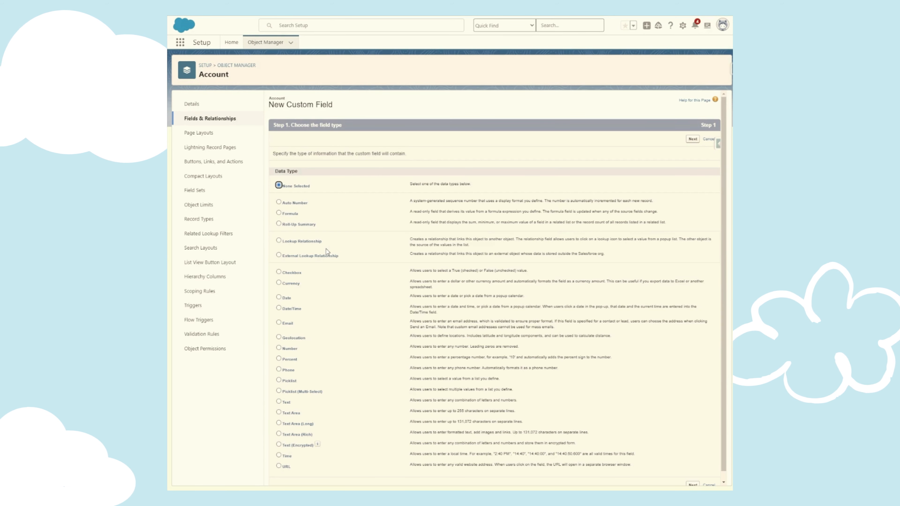
- Define a new Account custom field of type Picklist labelled "Global Picklist" and choose a global picklist value set for it
left_click(279, 380)
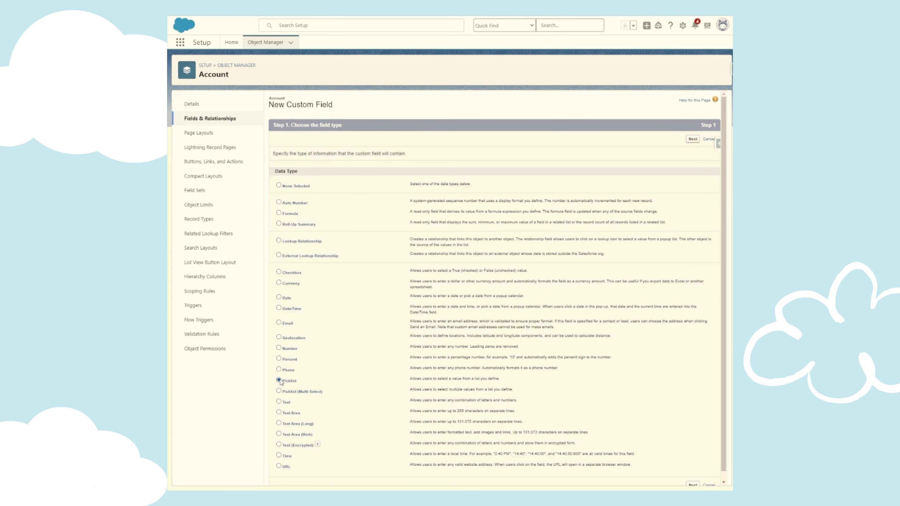
left_click(694, 139)
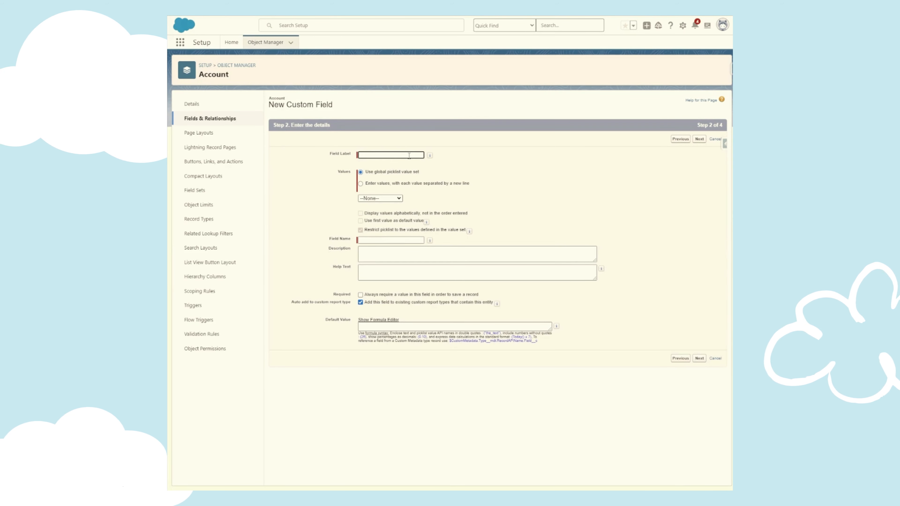
type("Global Picklist")
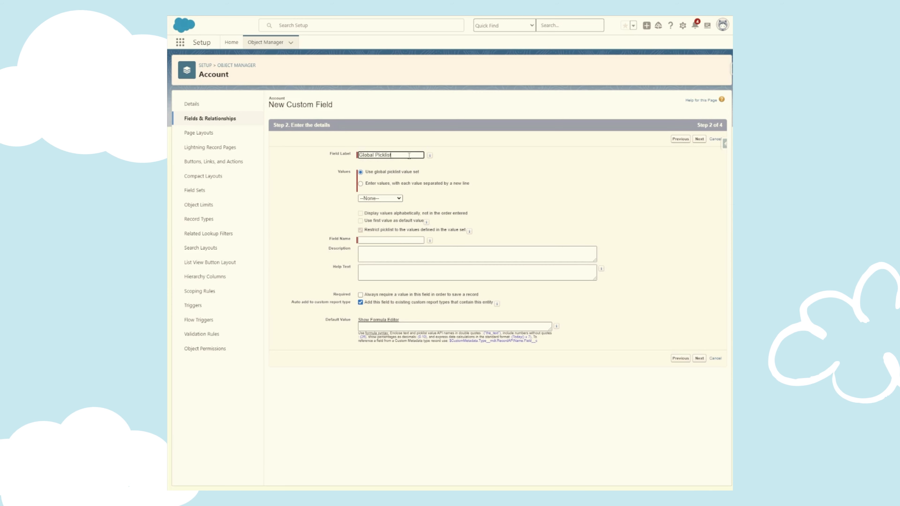
left_click(573, 173)
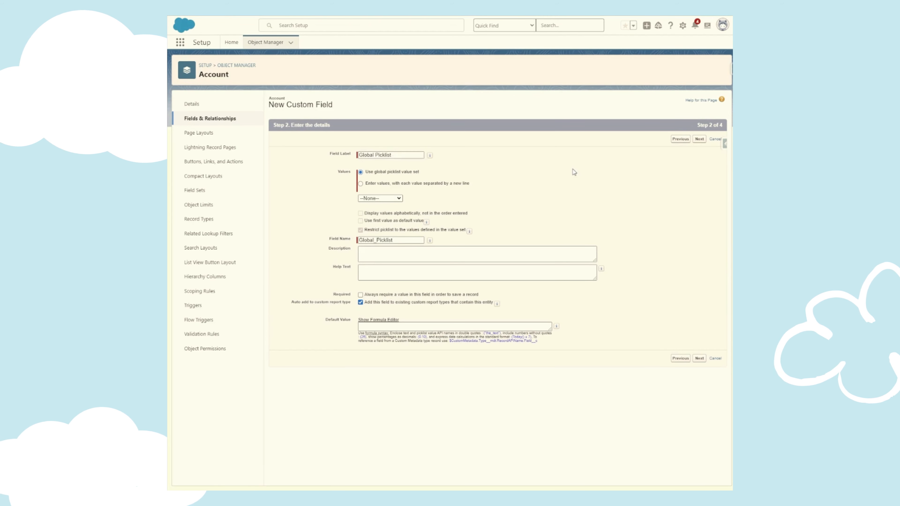
left_click(399, 227)
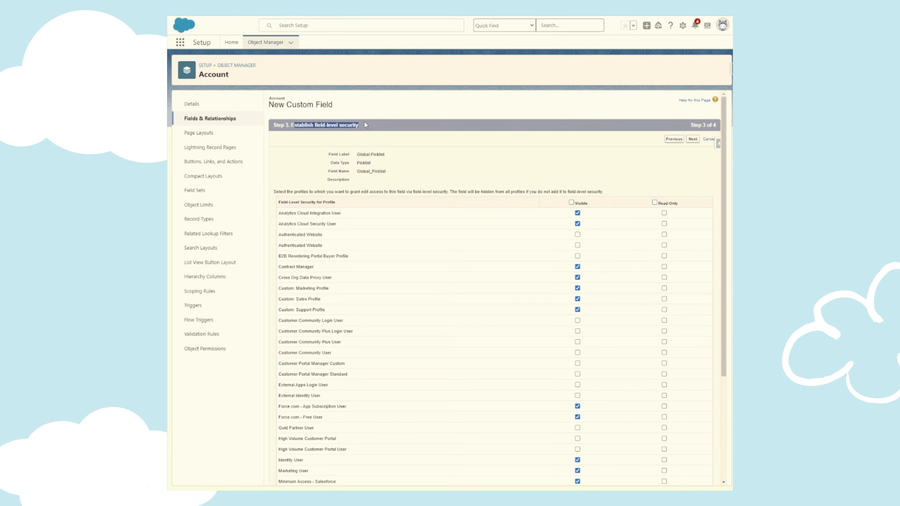
- Accept the default field-level security, add the Global Picklist field to all Account page layouts, and save it
left_click(416, 150)
scroll(602, 255, "down", 3)
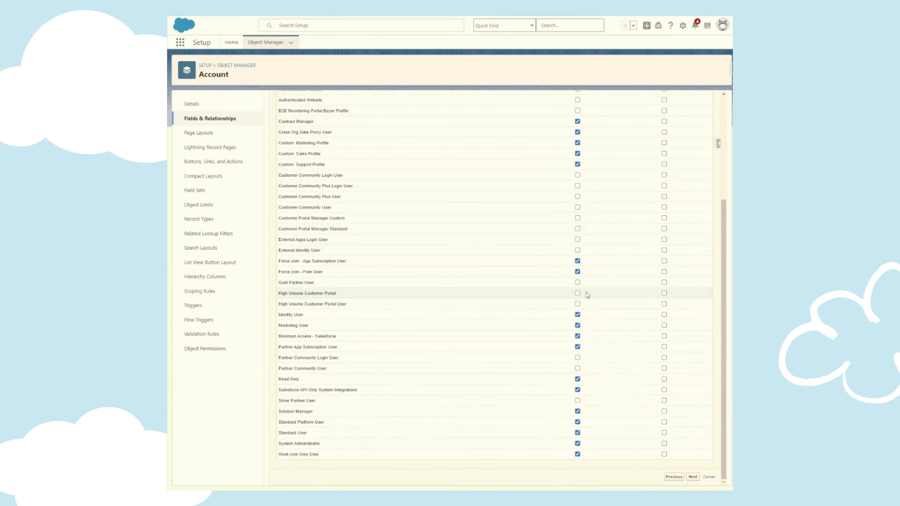
scroll(586, 294, "up", 3)
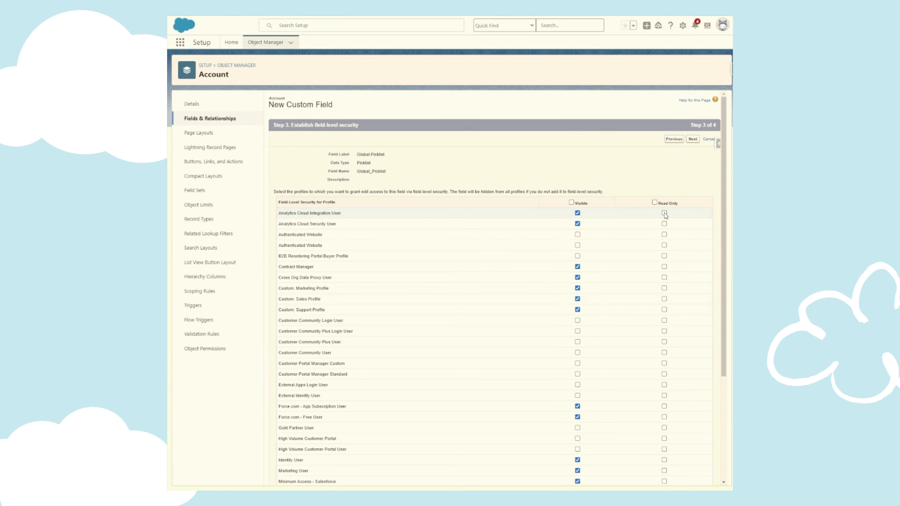
left_click(692, 139)
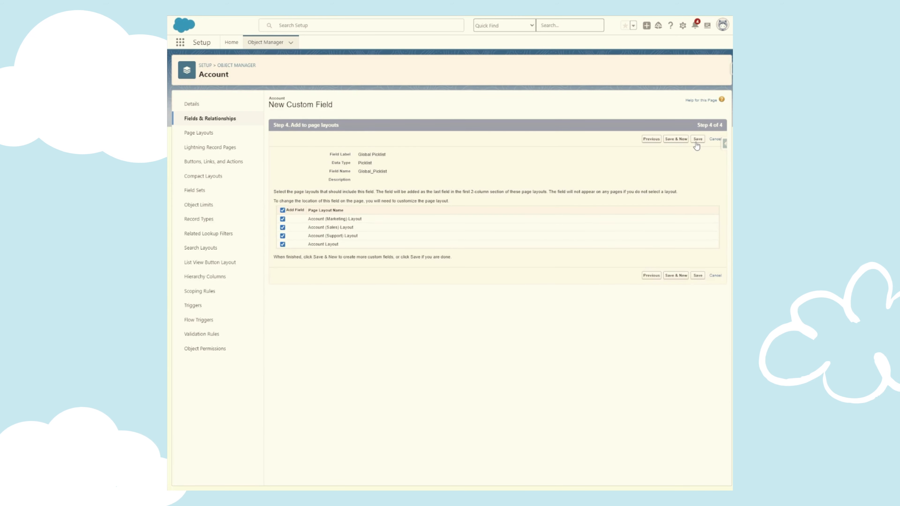
left_click(696, 141)
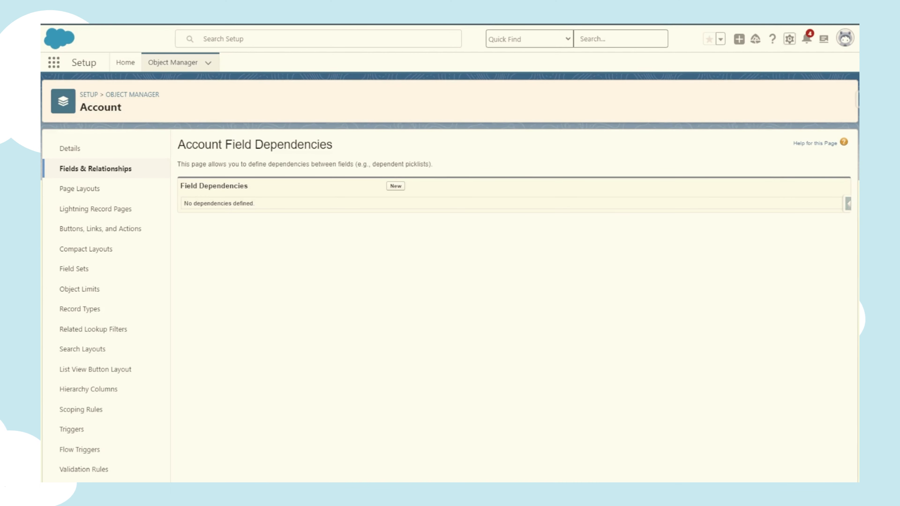
- Open the field dependencies page of the Account object from Setup
left_click(789, 38)
left_click(777, 66)
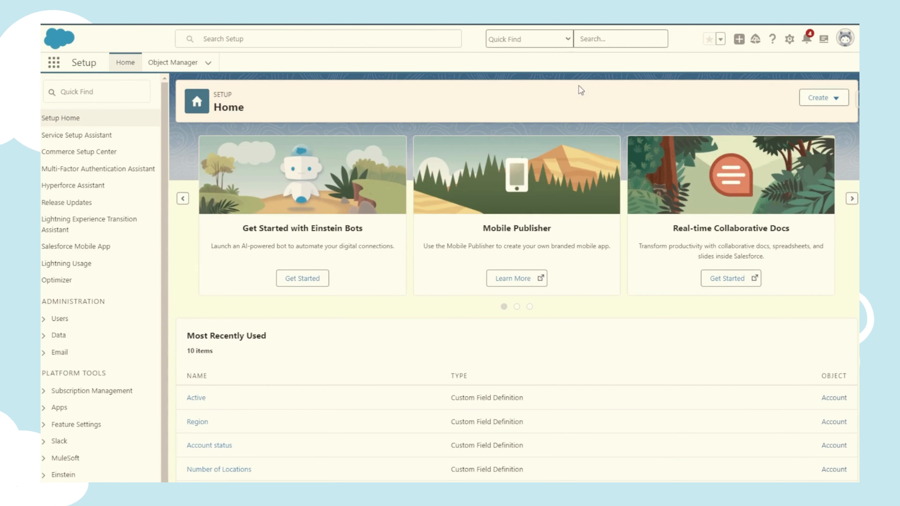
left_click(166, 66)
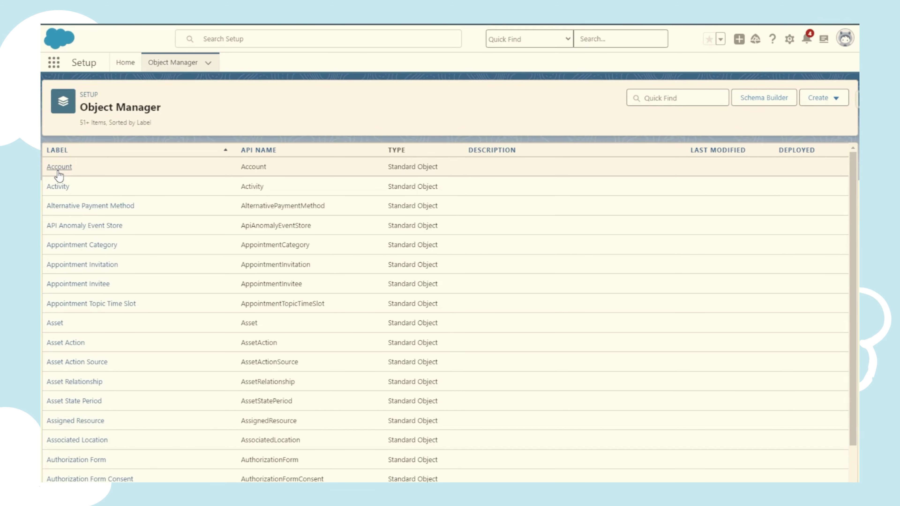
left_click(59, 171)
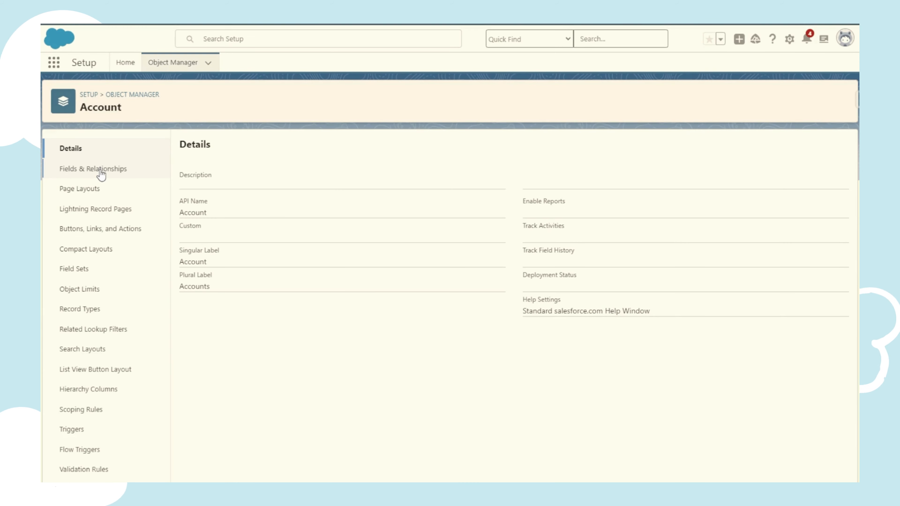
left_click(101, 174)
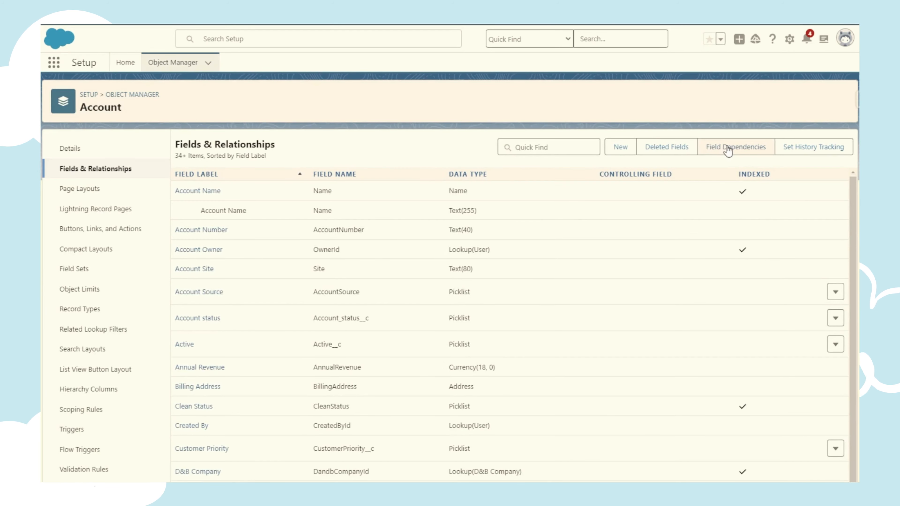
left_click(727, 149)
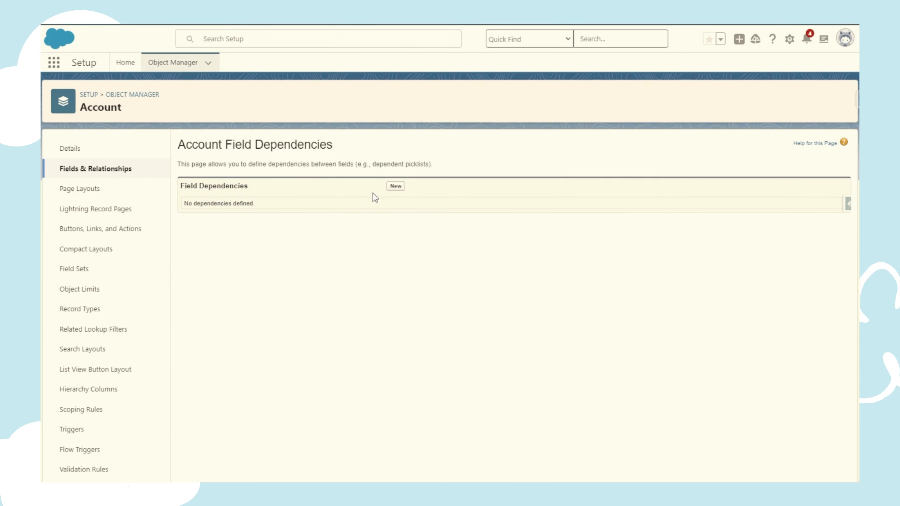
- Start a new field dependency with Region as the controlling field and Zone as the dependent field
left_click(395, 188)
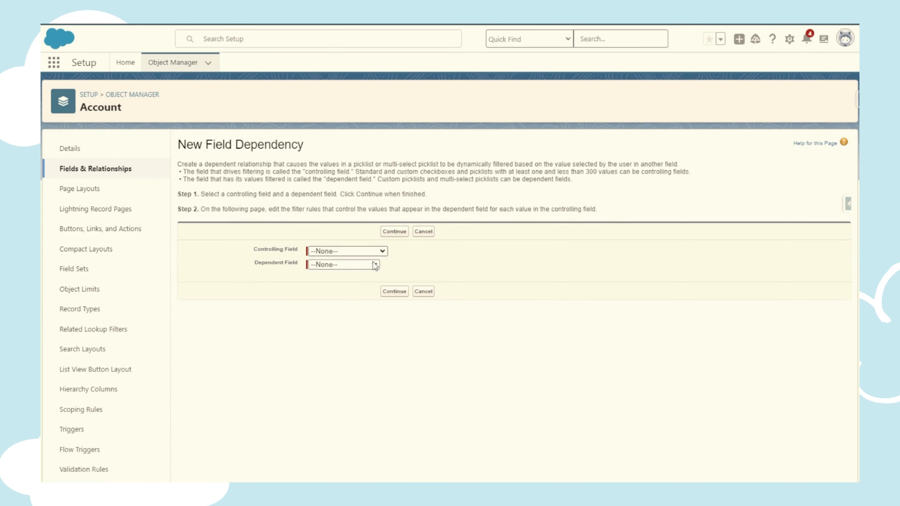
left_click(351, 372)
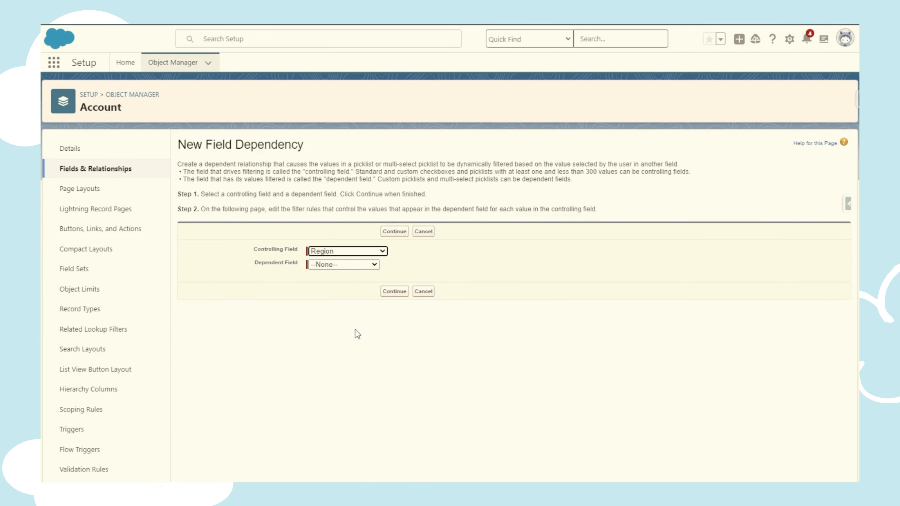
left_click(374, 266)
left_click(386, 307)
left_click(399, 292)
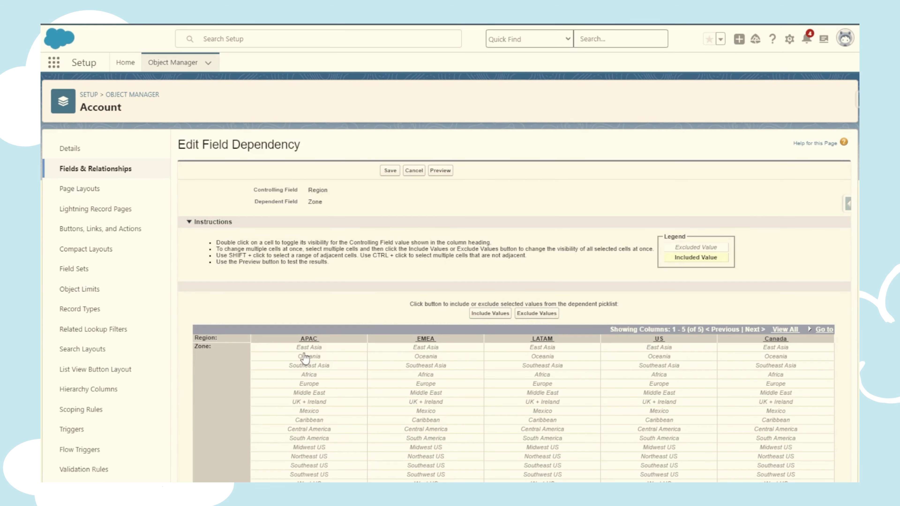
- Include the zones East Asia, Oceania, Southeast Asia and Africa for the APAC region
double_click(305, 348)
double_click(309, 359)
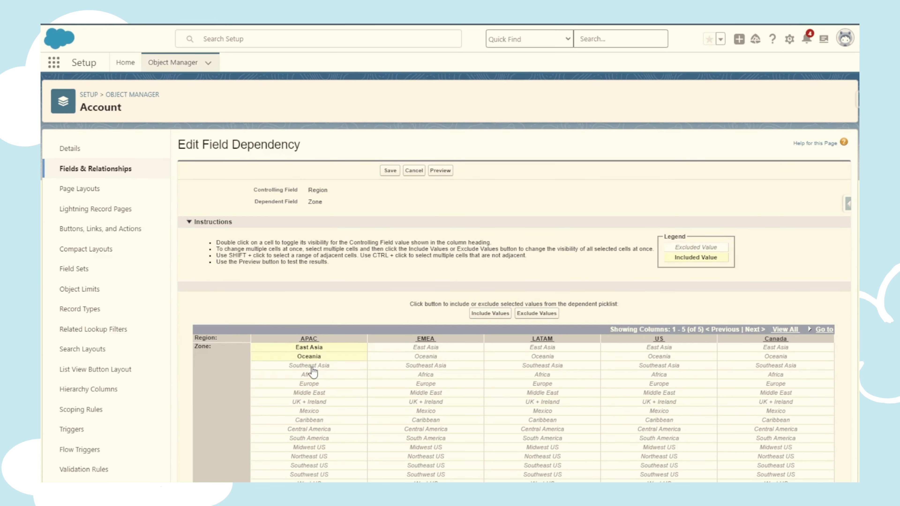
double_click(311, 366)
double_click(315, 375)
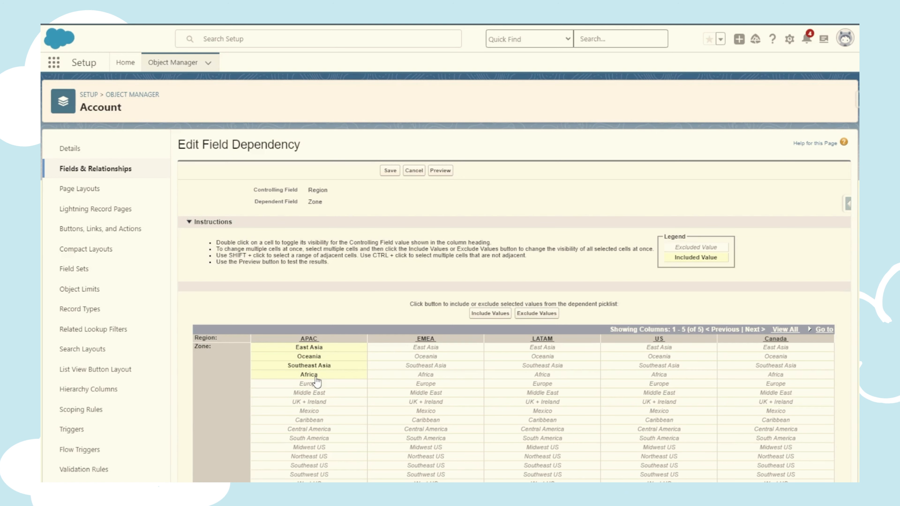
- Include the zones Europe, Middle East, UK + Ireland and Mexico for the EMEA region
double_click(416, 384)
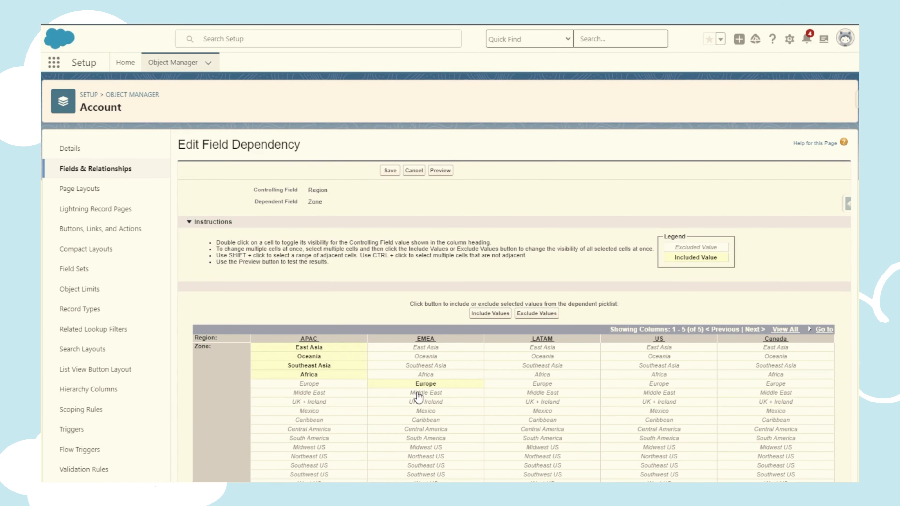
double_click(418, 392)
left_click(420, 403)
double_click(420, 404)
double_click(422, 412)
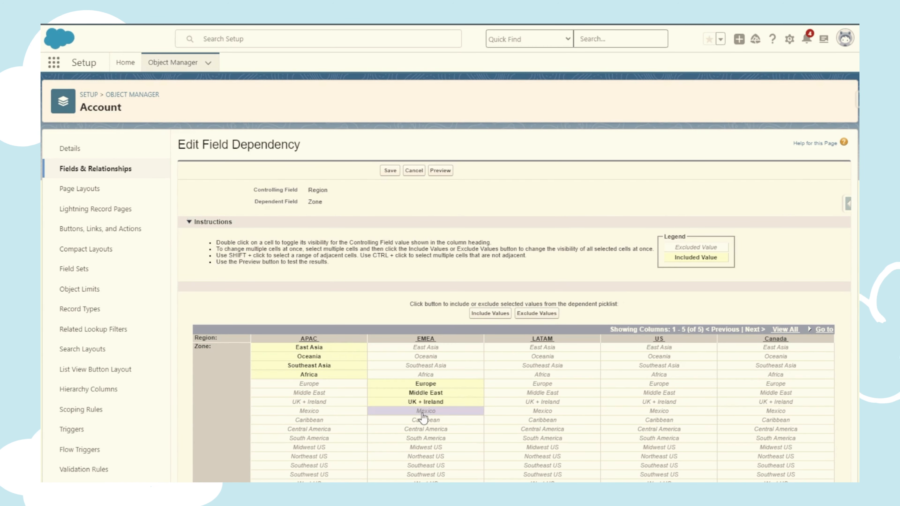
- Include the zones Caribbean, Central America and South America for the LATAM region
double_click(531, 421)
double_click(534, 429)
left_click(538, 439)
double_click(538, 439)
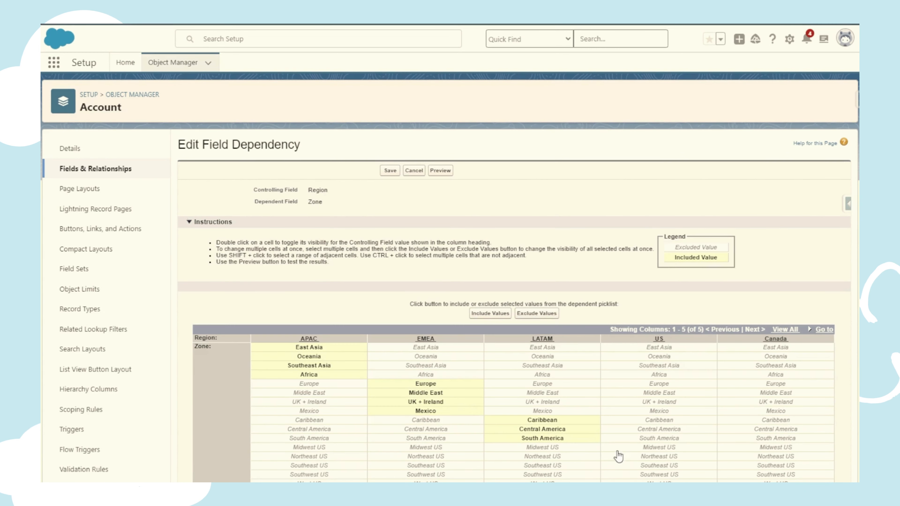
- Include the zones Midwest US, Northeast US, Southeast US, Southwest US and West US for the US region
double_click(634, 448)
double_click(643, 457)
double_click(646, 464)
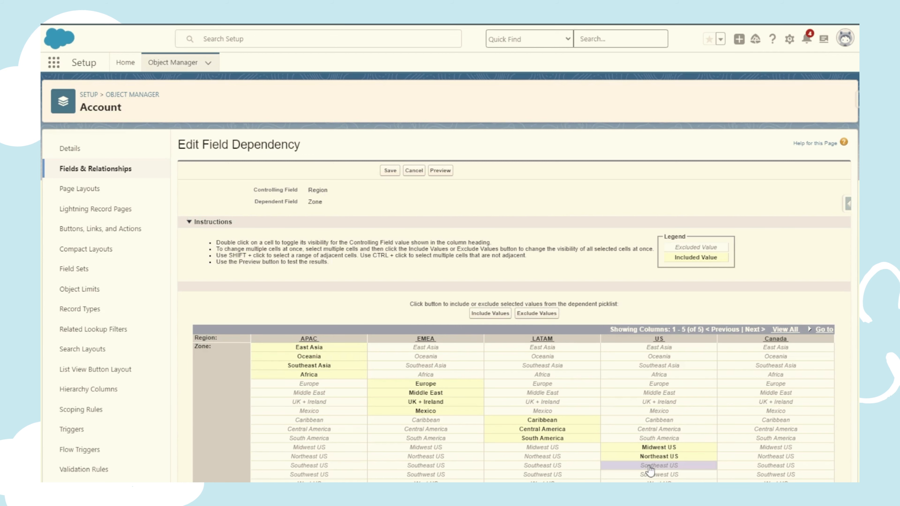
double_click(653, 475)
double_click(655, 481)
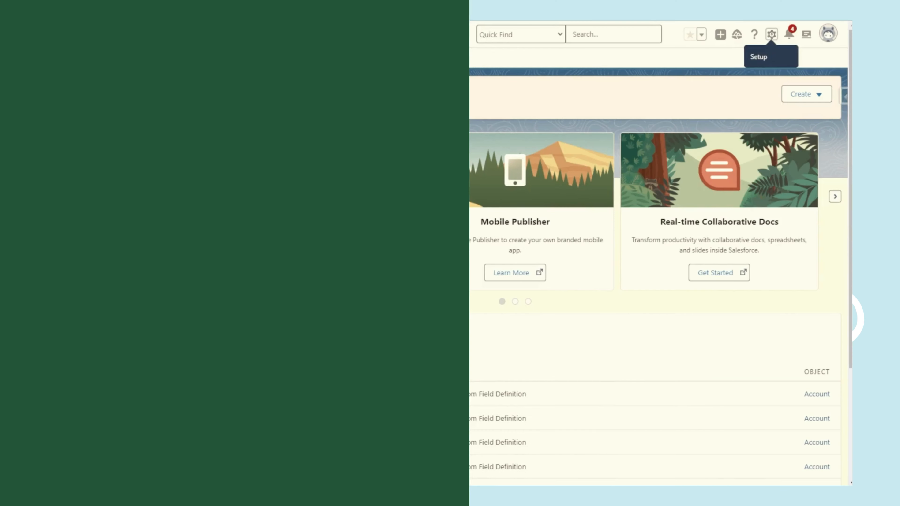
- Open the list of fields and relationships of the Account object from Setup
left_click(771, 30)
left_click(748, 61)
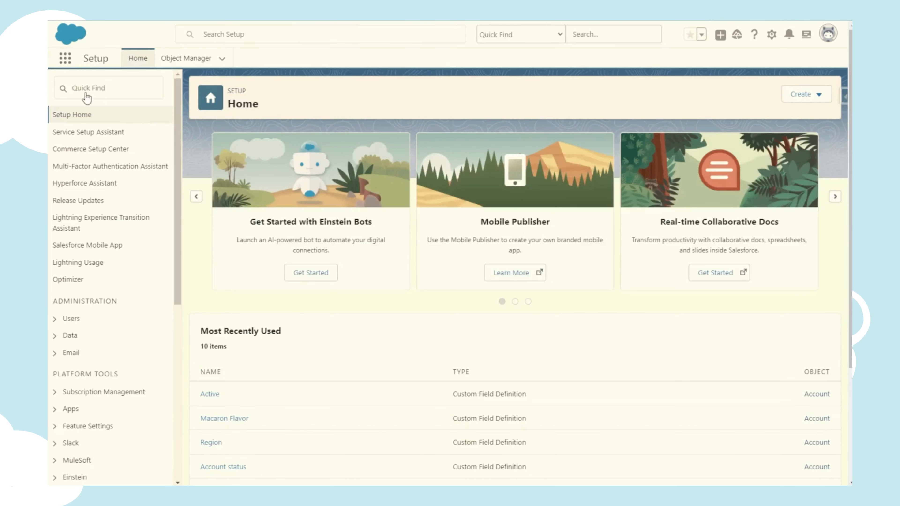
left_click(175, 61)
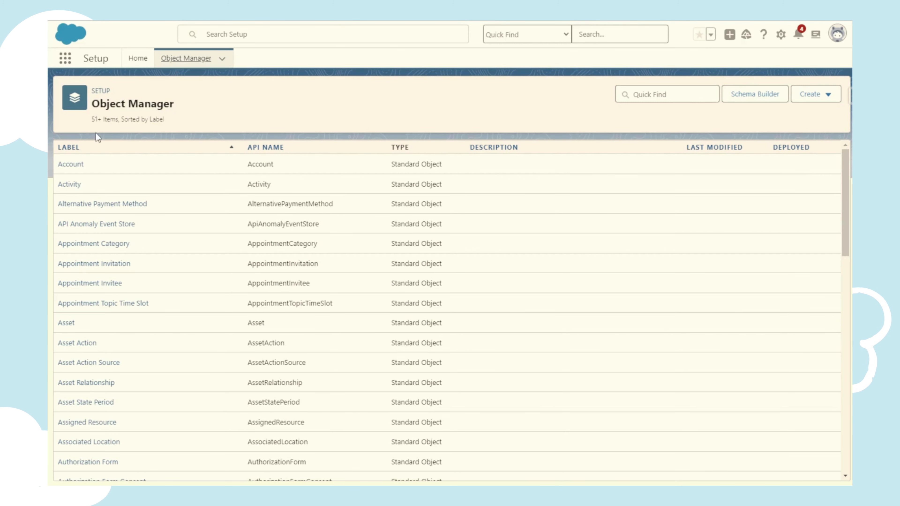
left_click(72, 164)
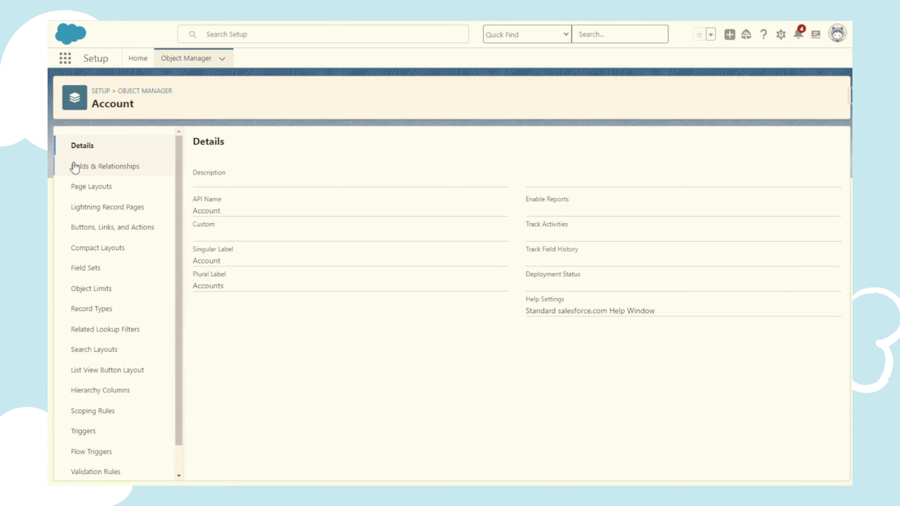
left_click(105, 170)
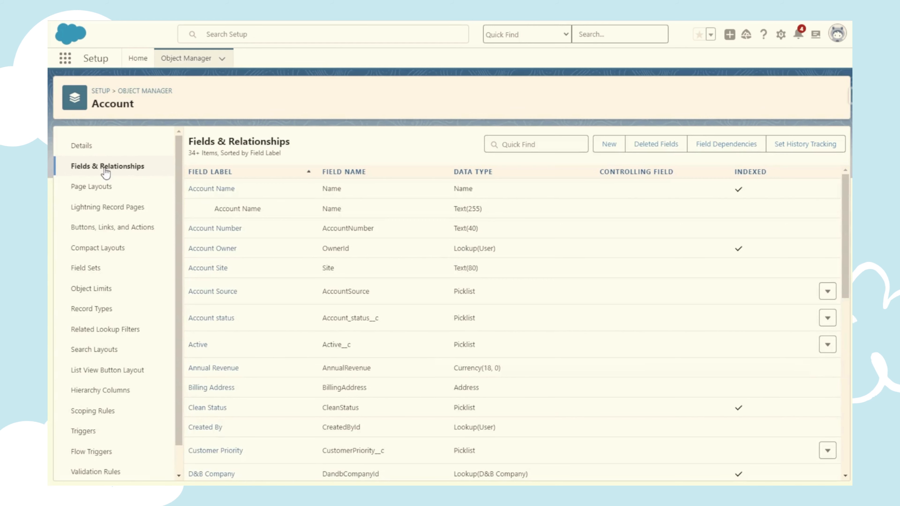
- Find the Macaron Flavor picklist field by searching for "Mac" and open it for editing
left_click(517, 145)
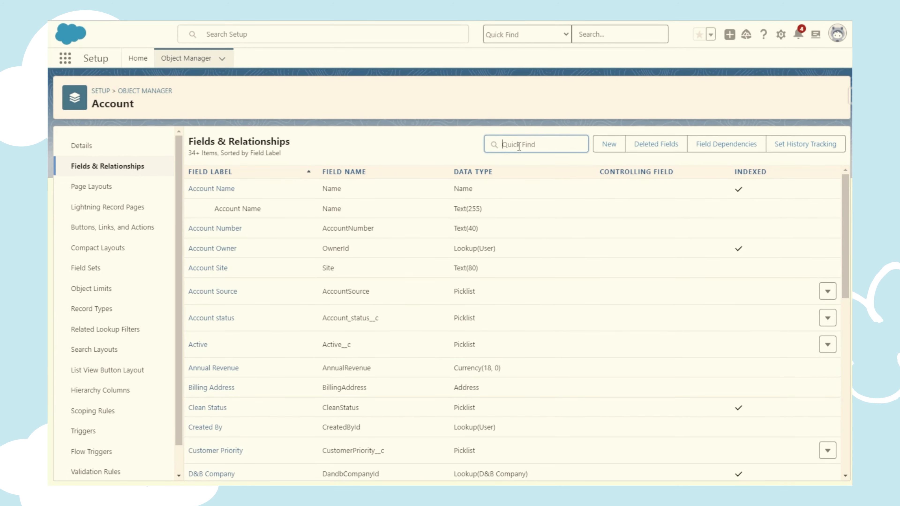
type("Mac")
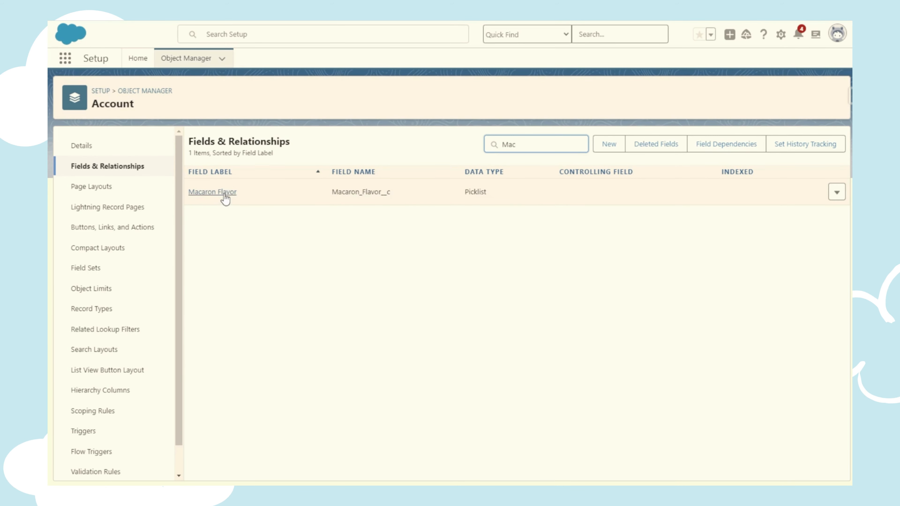
left_click(837, 193)
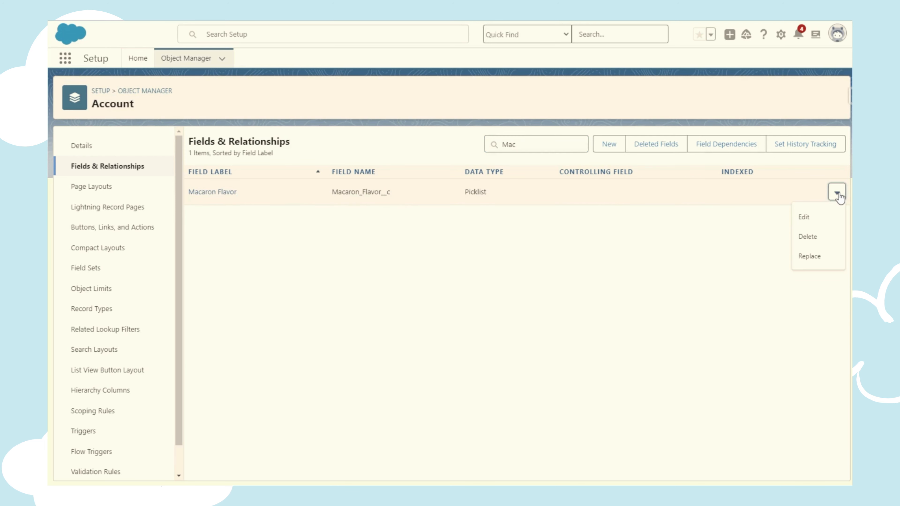
left_click(820, 219)
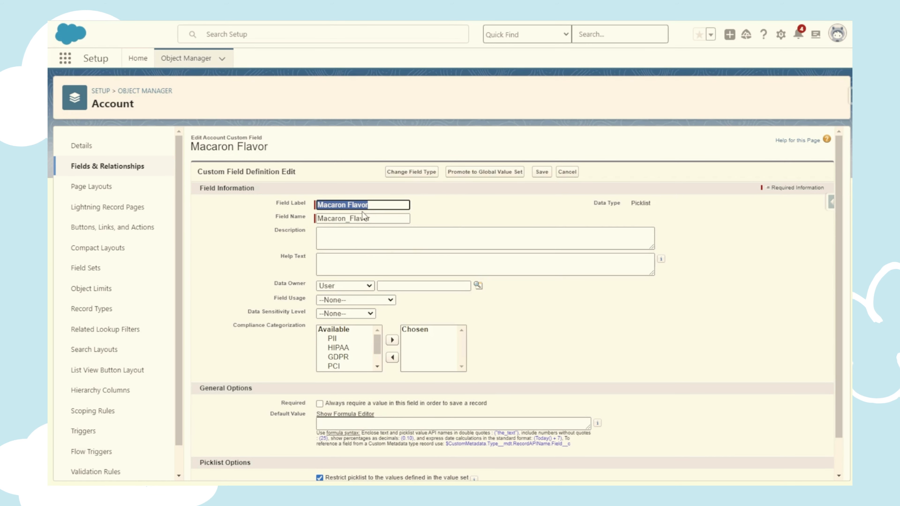
- Set the default value formula to CASE(MONTH(TODAY()), 1, "Gingerbread", 2, "Strawberry", 4, "Chocolate", 7, "Raspberry", 11,"Pumpkin",12, "Mint", "Vanilla")
left_click(504, 320)
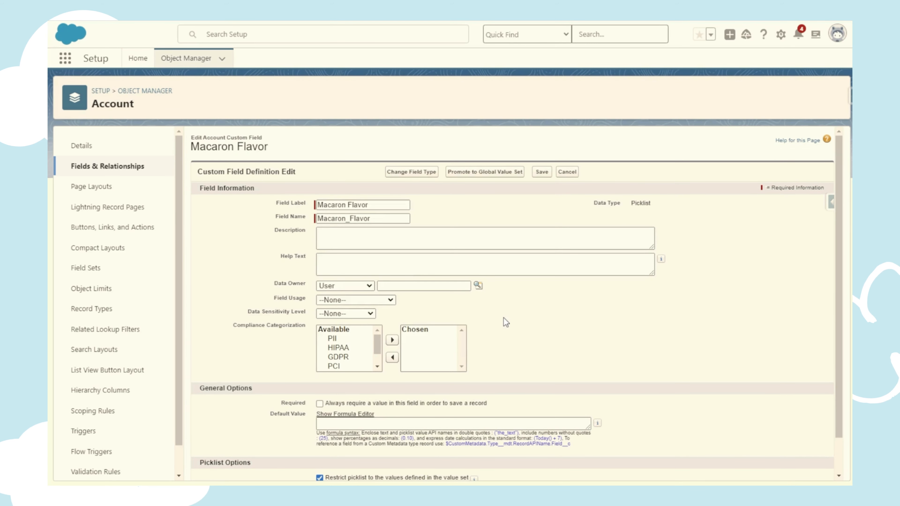
scroll(504, 321, "down", 1)
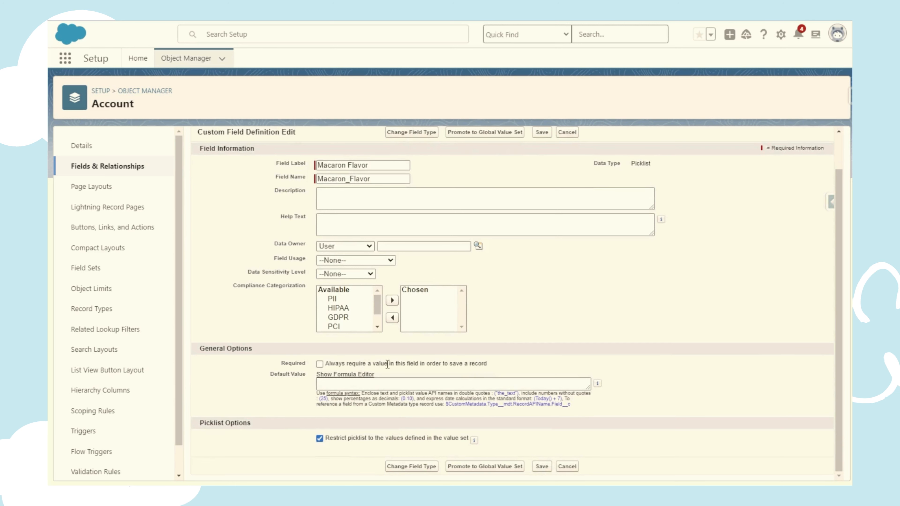
left_click(321, 383)
type("CASE(MONTH(TODAY()), 1, \"Gingerbread\", 2, \"Strawberry\", 4, \"Chocolate\", 7, \"Raspberry\", 11,\"Pumpkin\",12, \"Mint\", \"Vanilla\")")
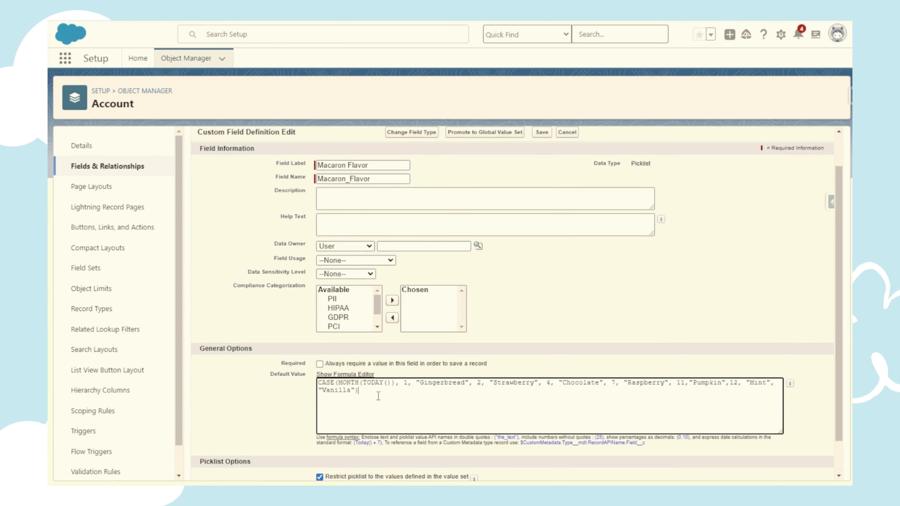
- Save the Macaron Flavor field changes and open the Account object's list of fields and relationships
left_click(541, 134)
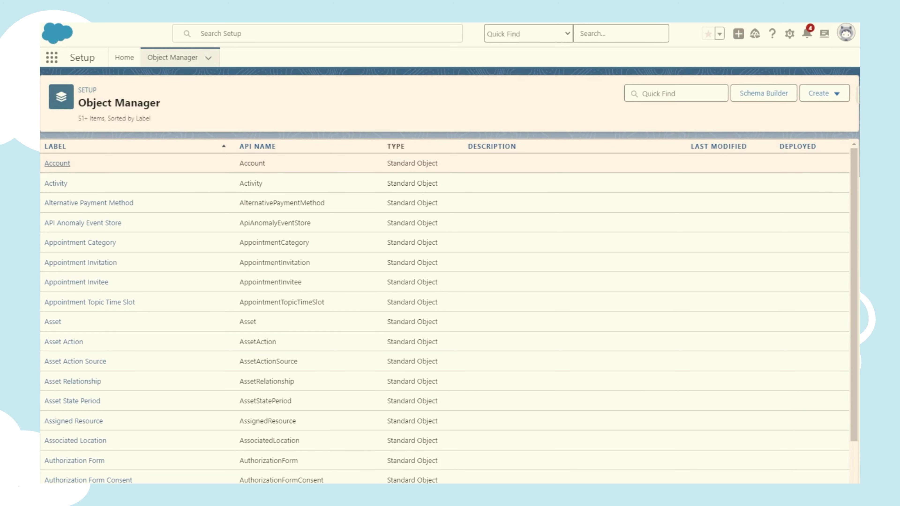
left_click(57, 163)
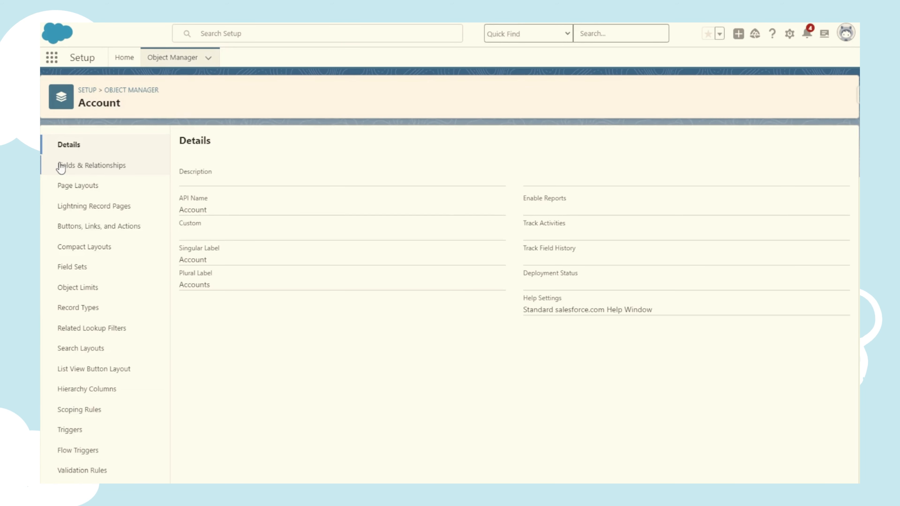
left_click(112, 166)
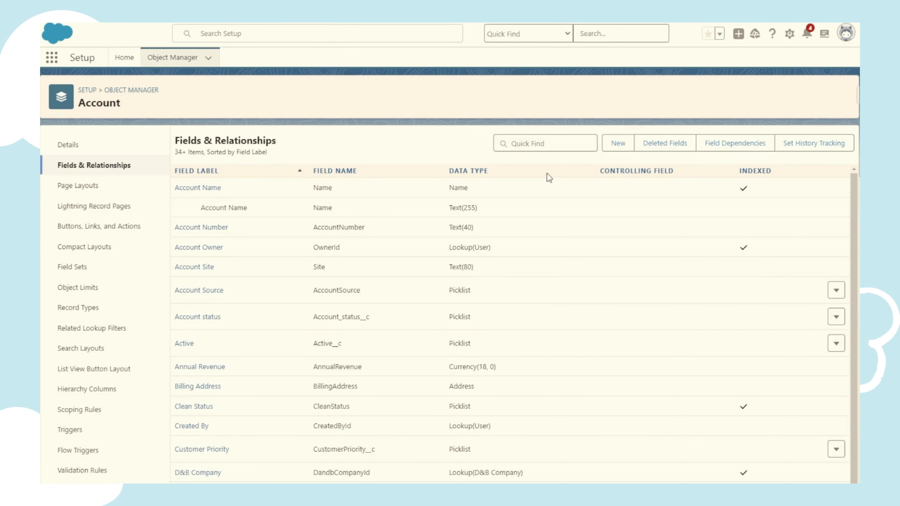
- Find the Region picklist field by searching for "re" and open it for editing
left_click(556, 149)
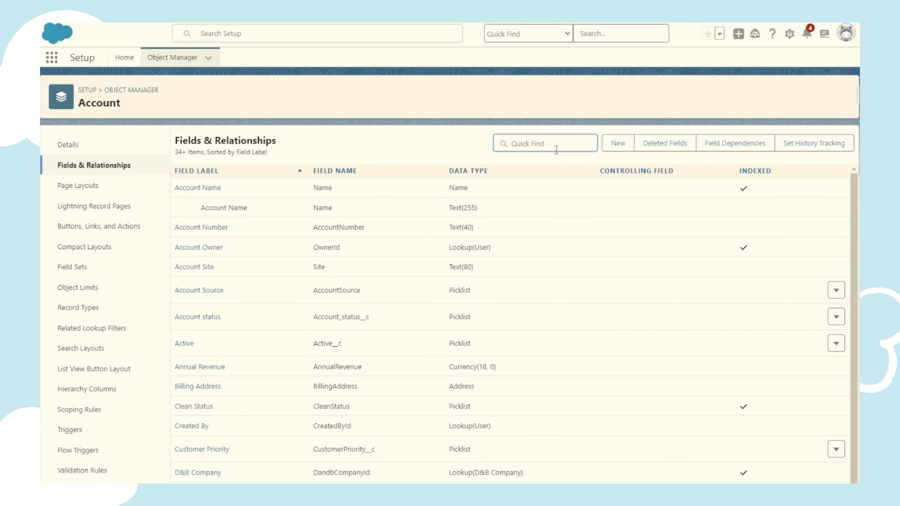
type("re")
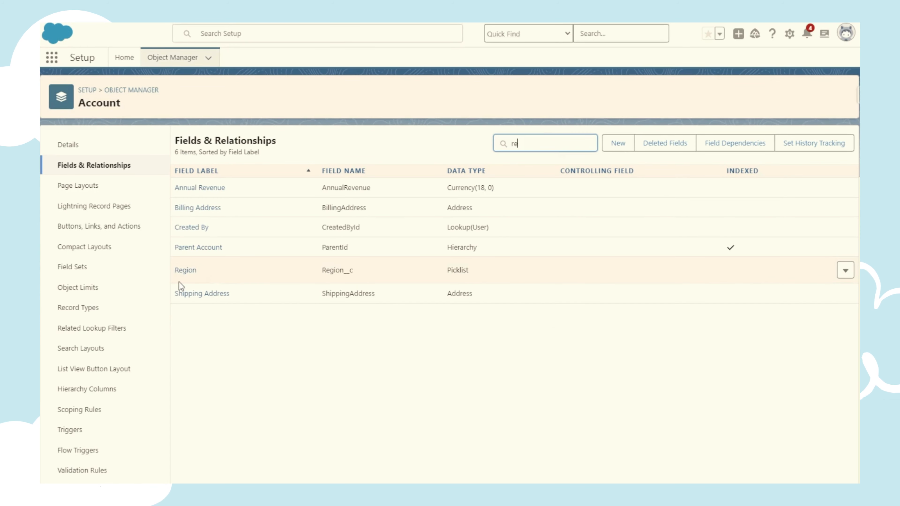
left_click(191, 270)
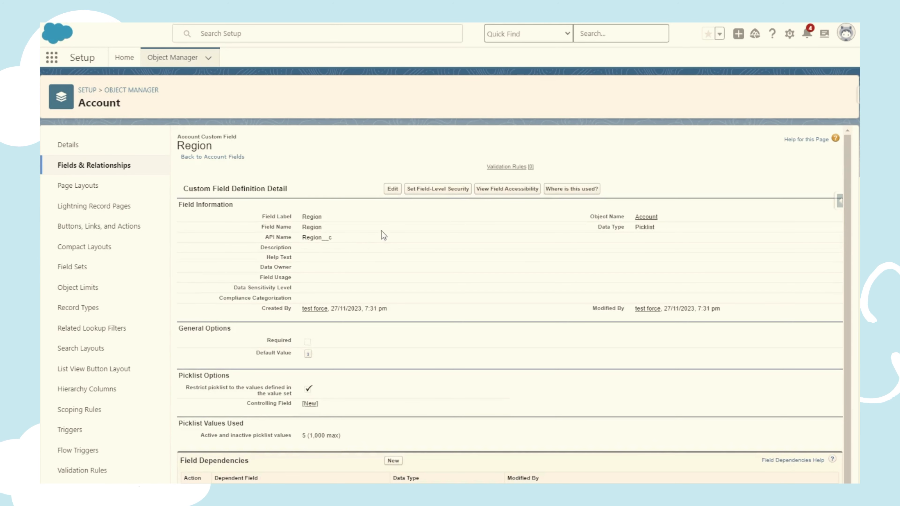
left_click(393, 189)
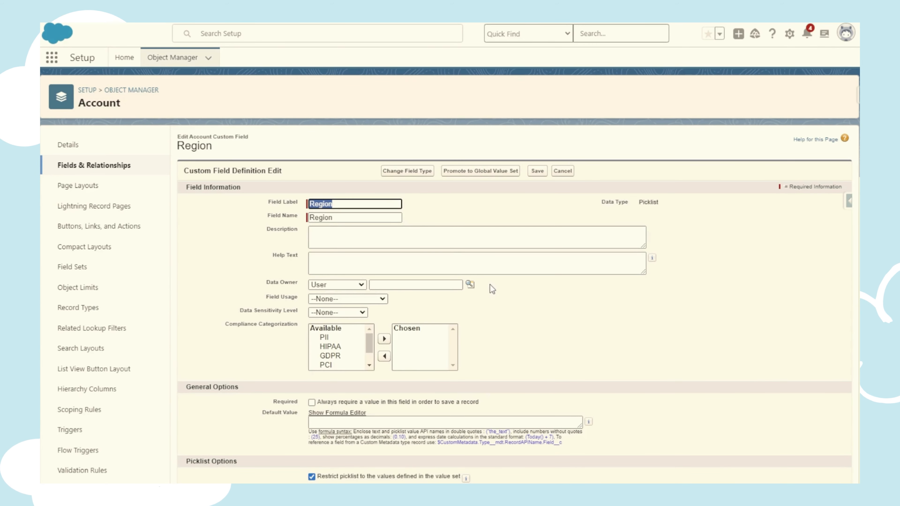
- Change the Region field's data type to Picklist (Multi-Select) and continue to its details
left_click(418, 172)
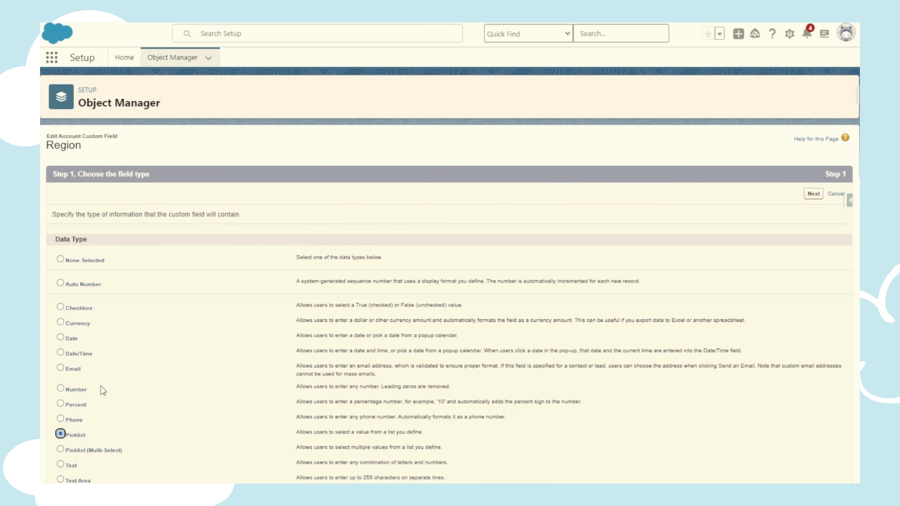
left_click(60, 449)
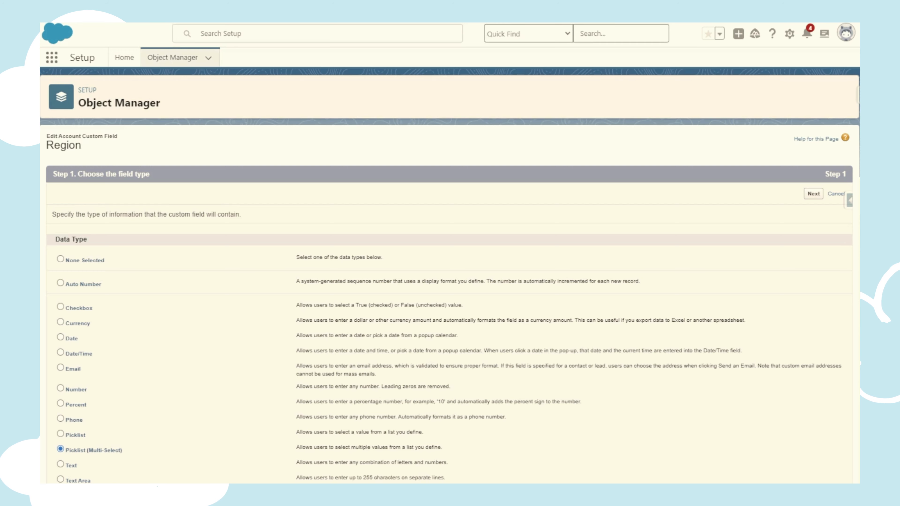
left_click(814, 194)
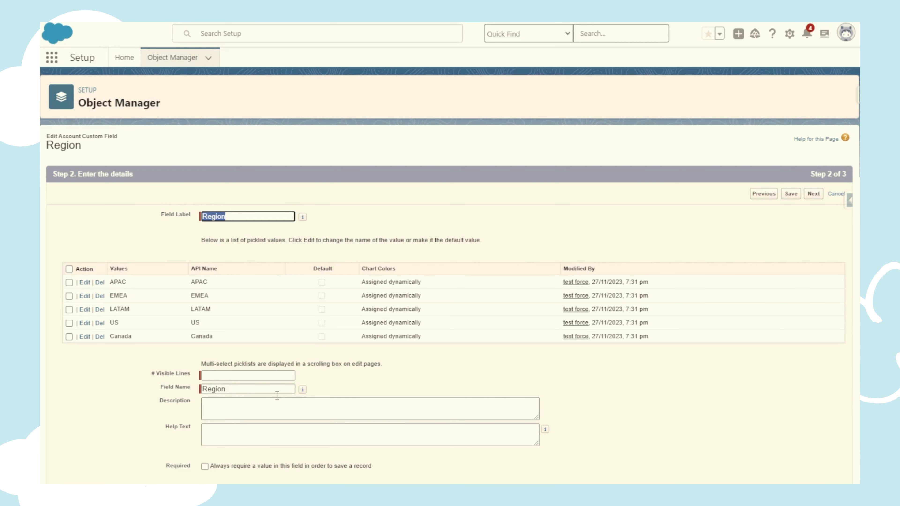
- Set the Region field's number of visible lines to 3 and save it, keeping the preset field-level security
left_click(264, 375)
type("3")
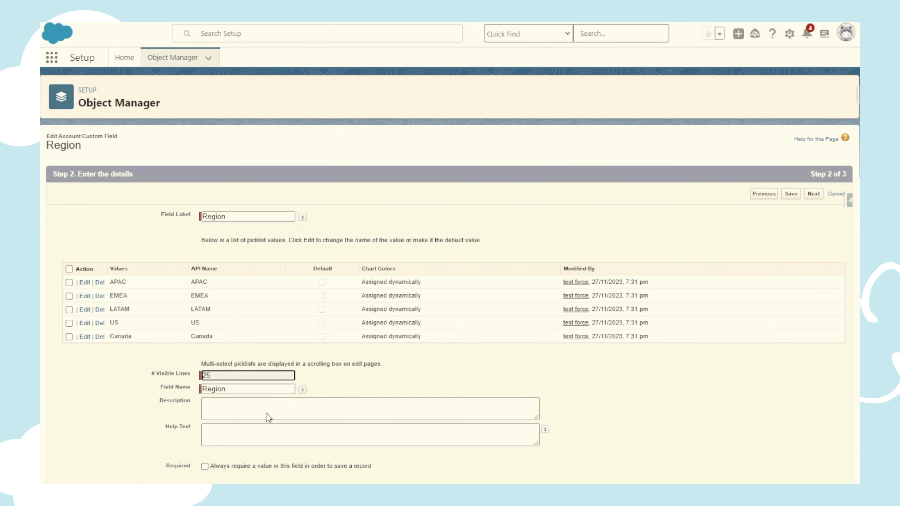
left_click(596, 389)
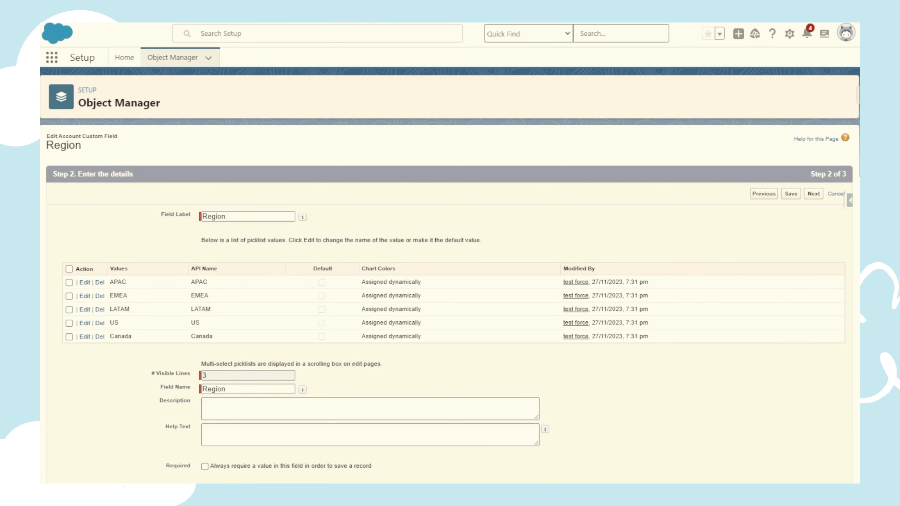
left_click(813, 193)
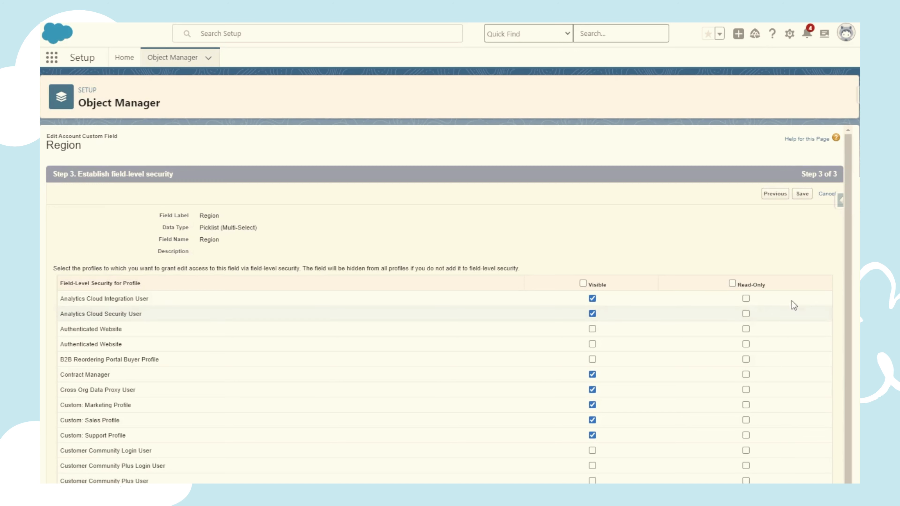
left_click(801, 194)
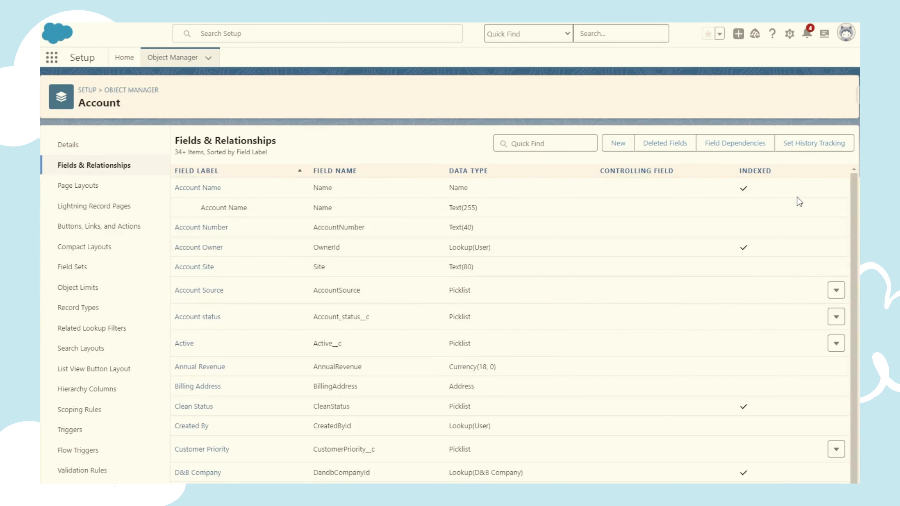